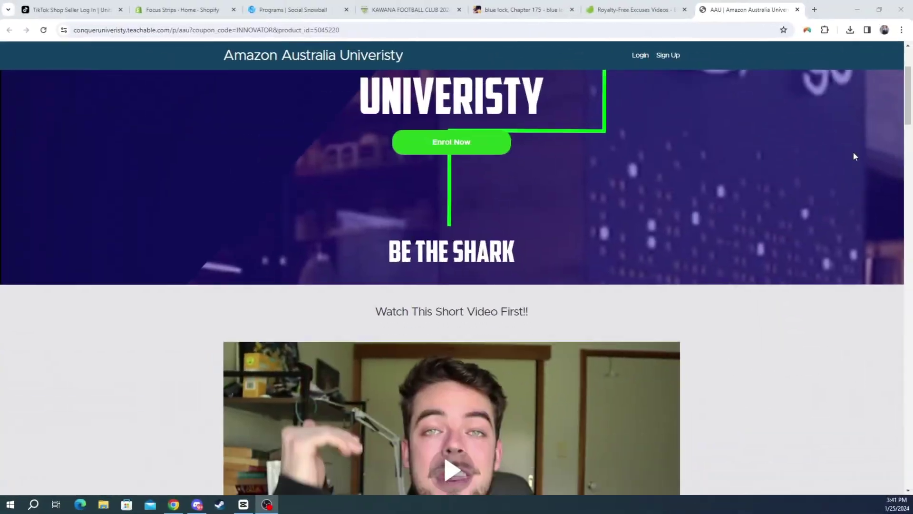
Scroll the Google results for 'sell on amazon australia' to locate the sell.amazon.com.au listing.
scroll(853, 156, down, 9)
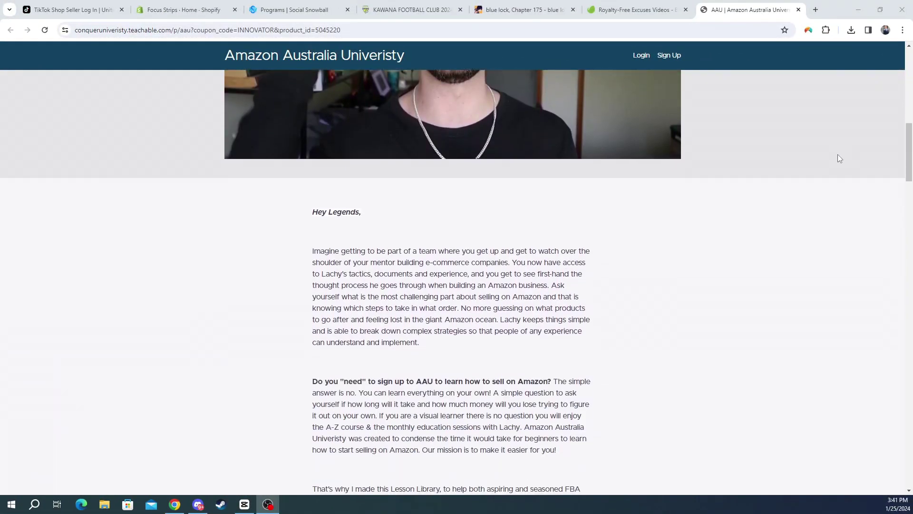
scroll(839, 158, down, 14)
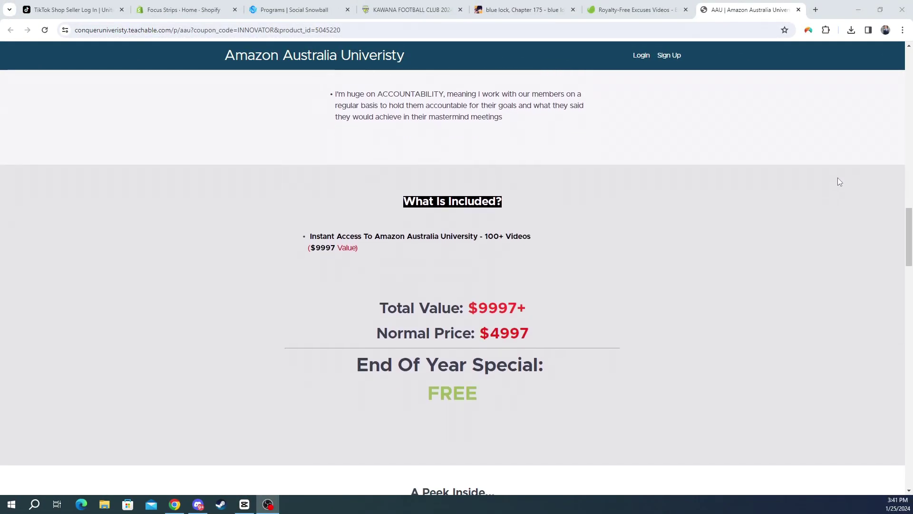
scroll(840, 181, down, 11)
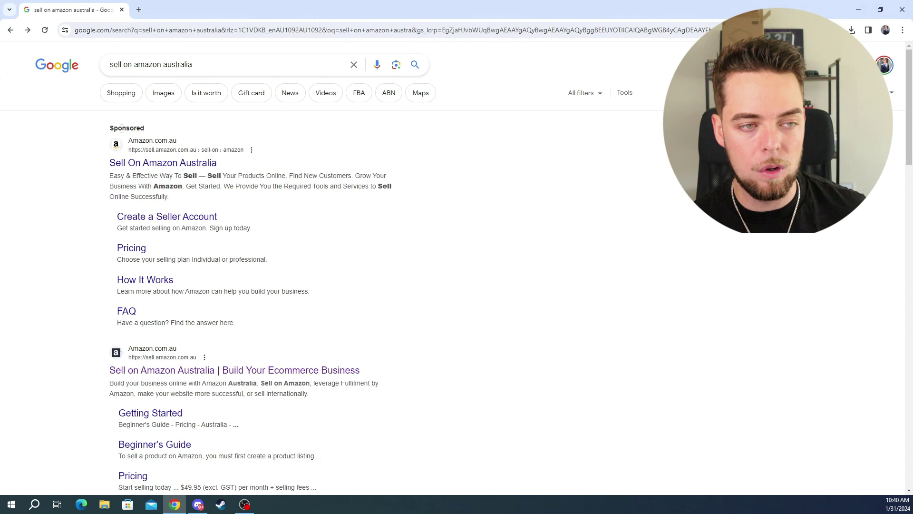
scroll(230, 263, down, 2)
scroll(159, 123, up, 2)
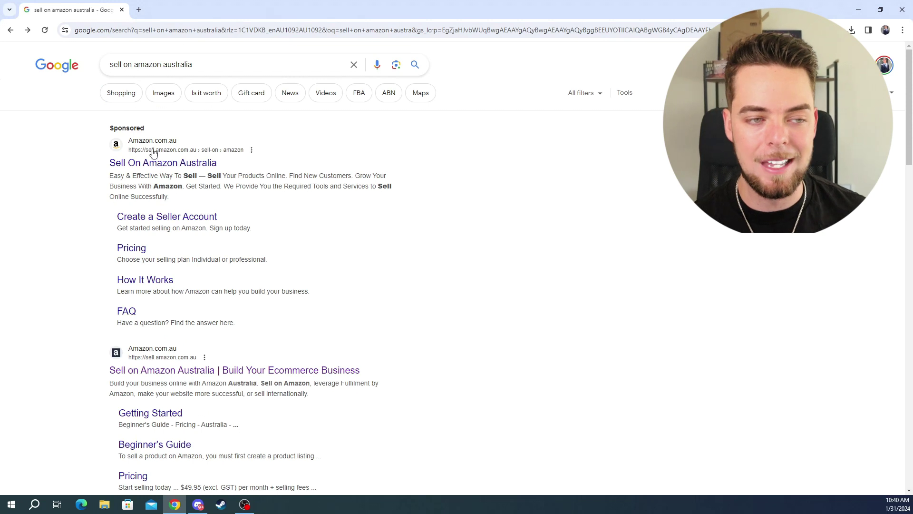
scroll(231, 155, down, 3)
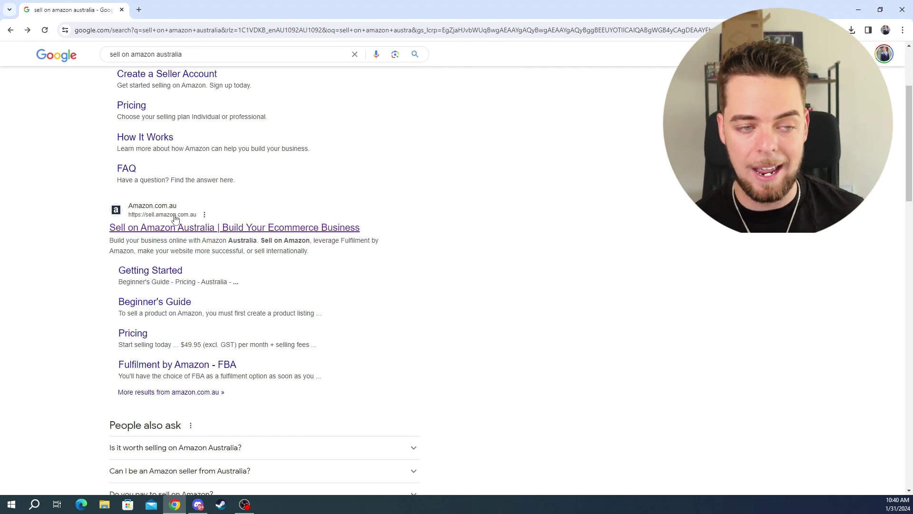
Open the sell.amazon.com.au site and start a new seller account with Sign up.
click(216, 228)
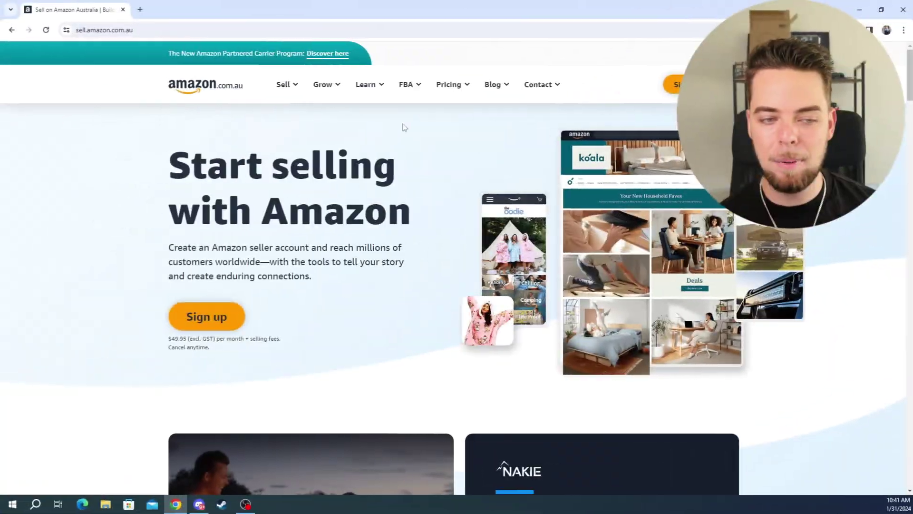
scroll(431, 231, down, 15)
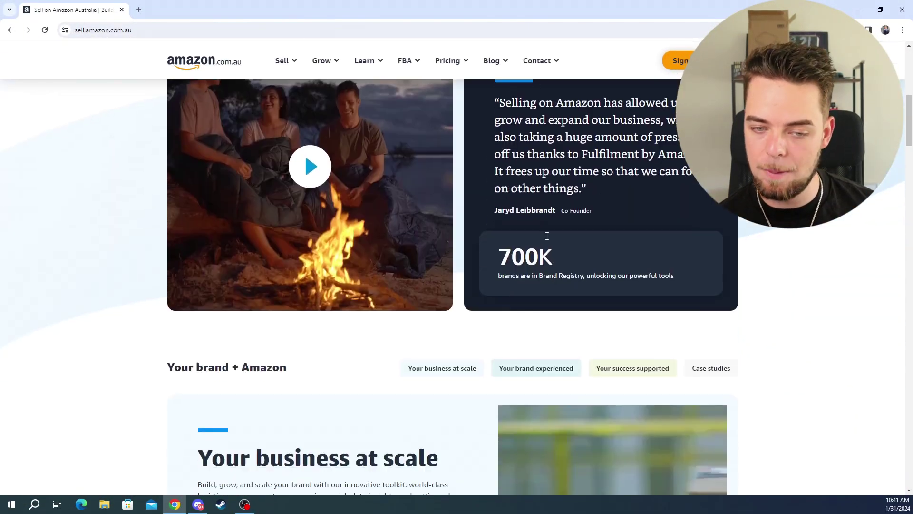
scroll(594, 364, up, 15)
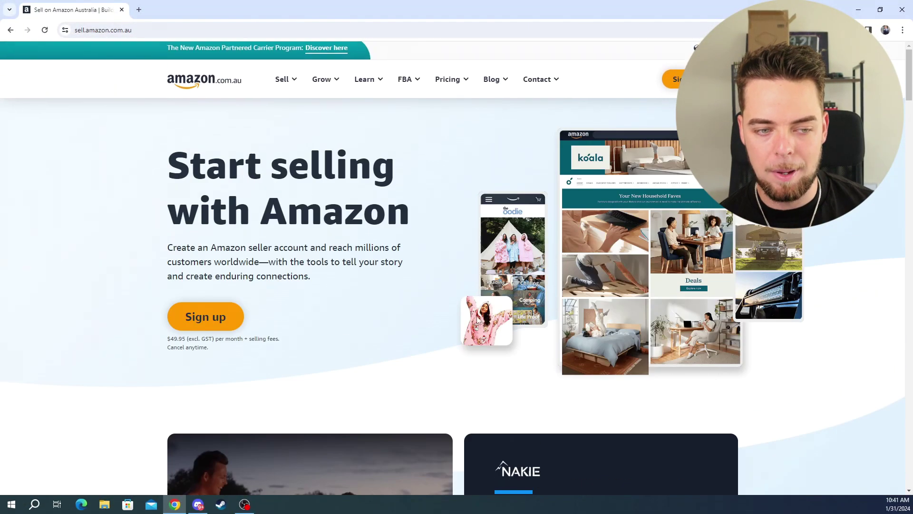
click(217, 326)
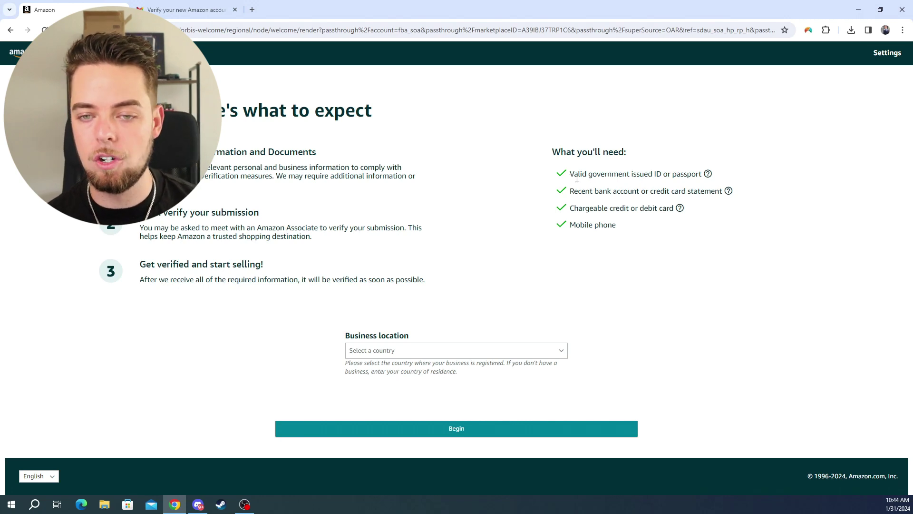
drag(571, 178, 653, 184)
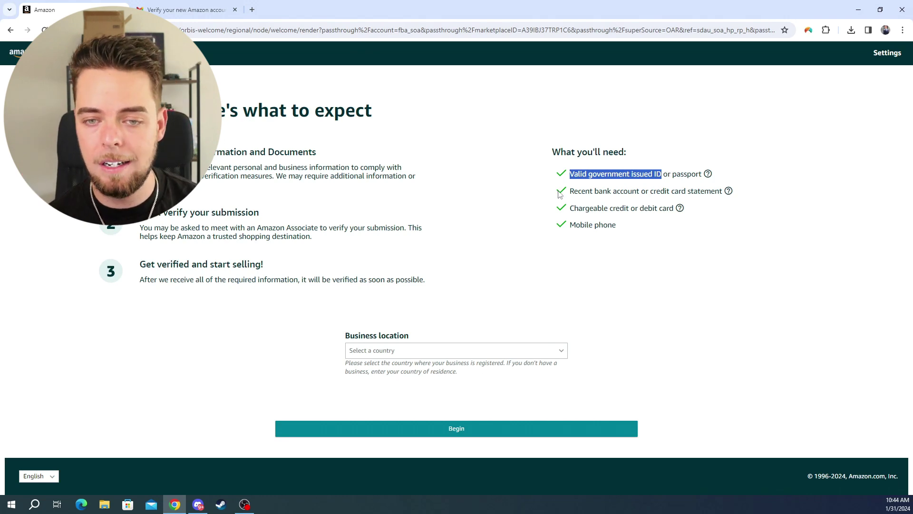
drag(570, 191, 714, 196)
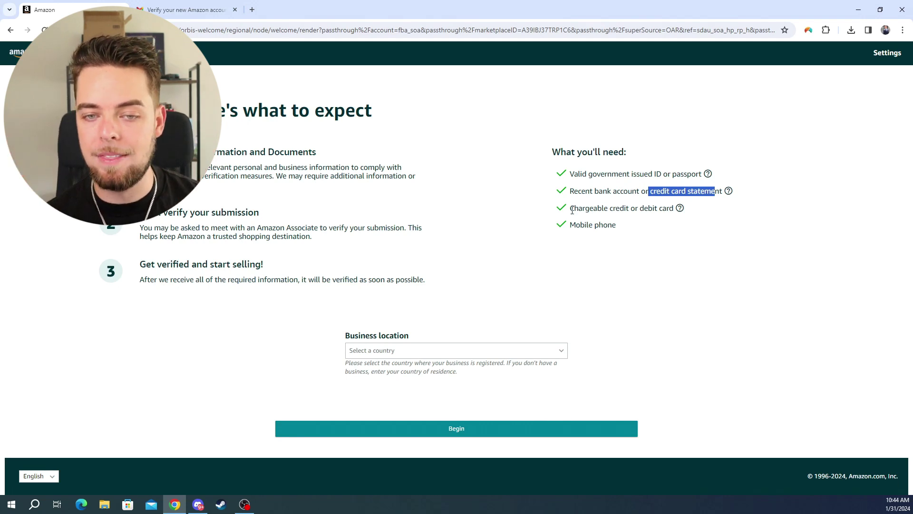
drag(571, 209, 674, 217)
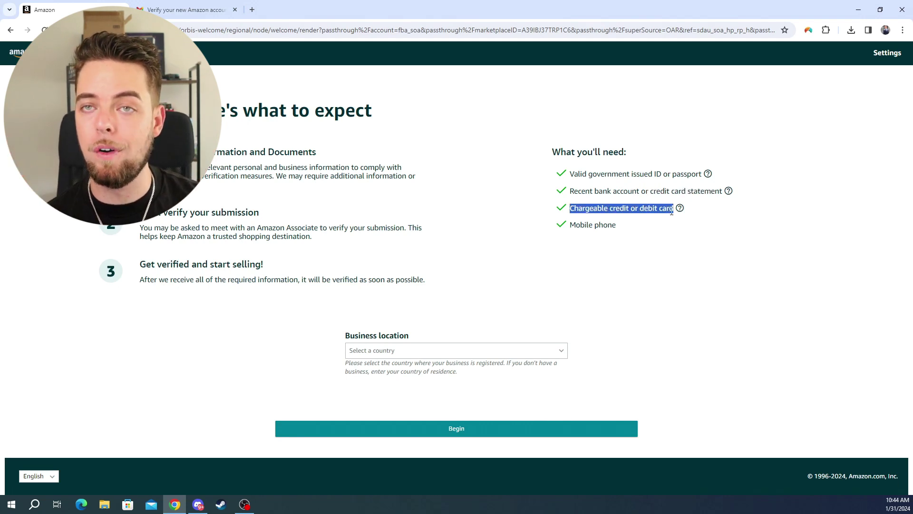
click(650, 205)
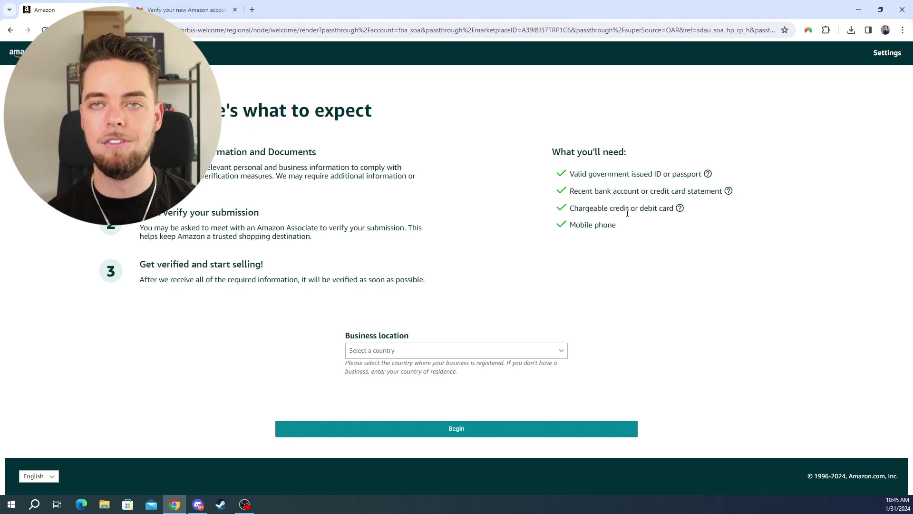
Choose Australia as the business location and begin registration.
click(557, 350)
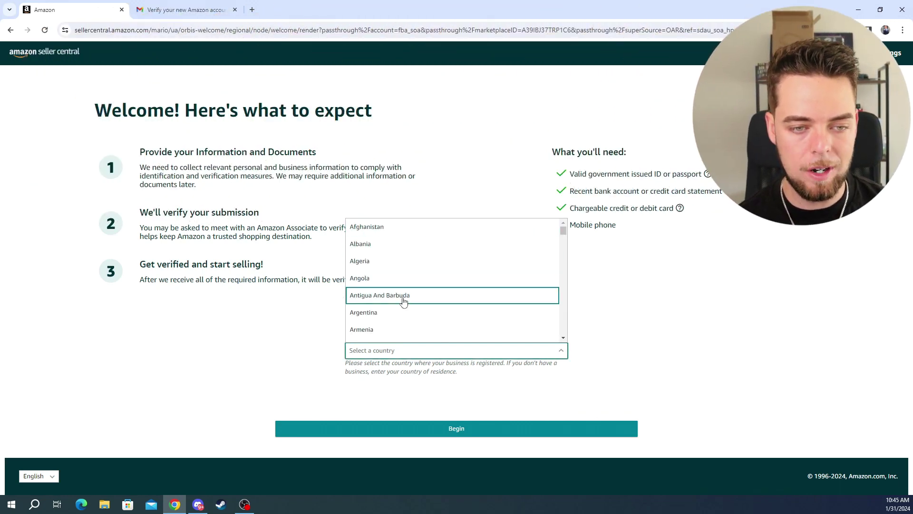
scroll(422, 301, down, 2)
click(386, 253)
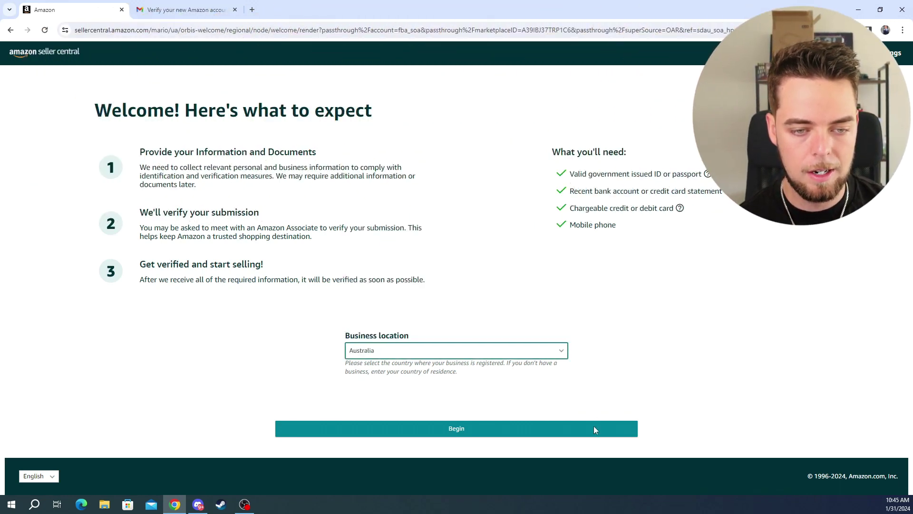
click(521, 430)
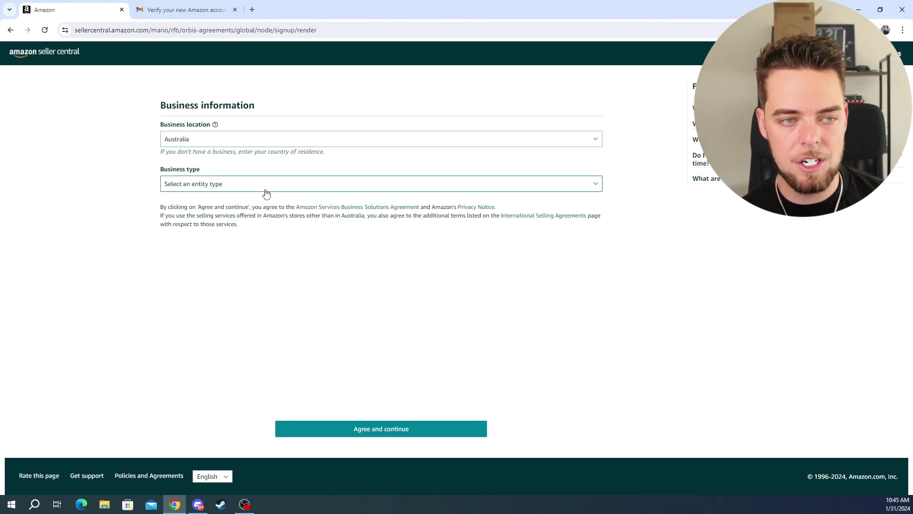
Register as an individual, confirm location and type, and agree to continue.
click(561, 185)
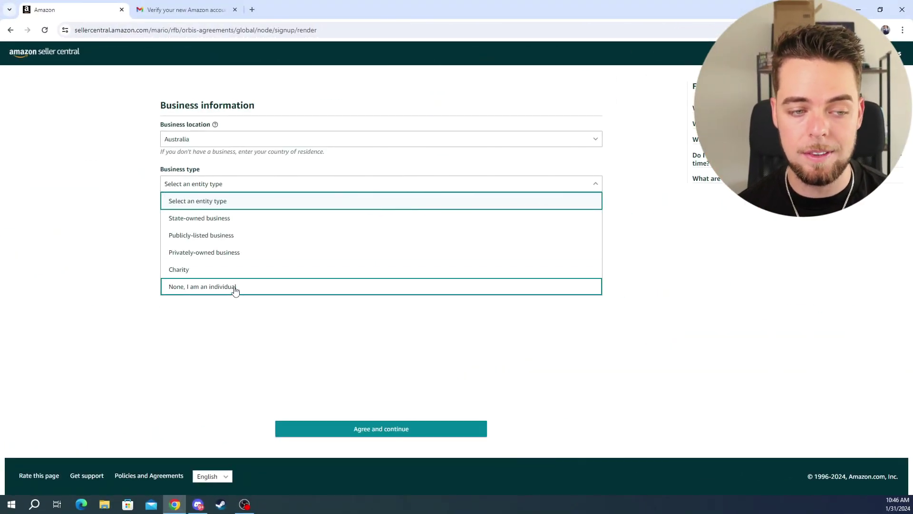
click(235, 289)
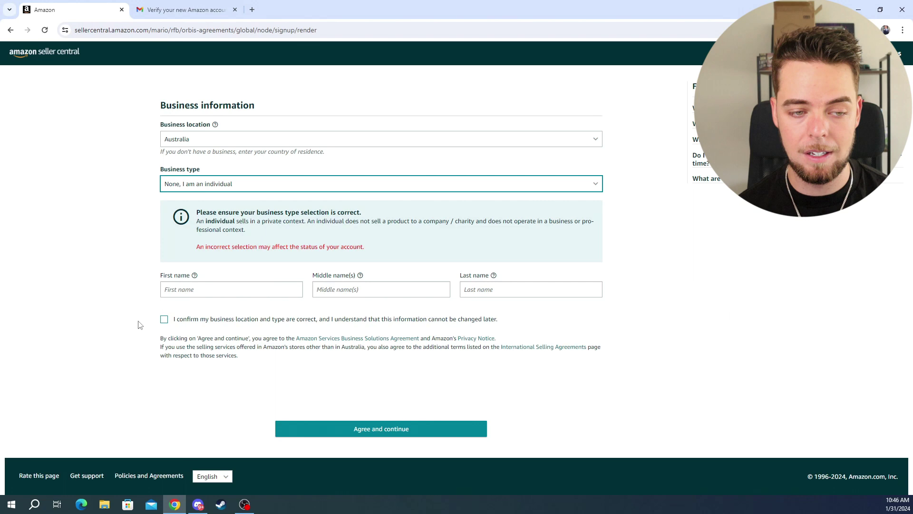
click(164, 320)
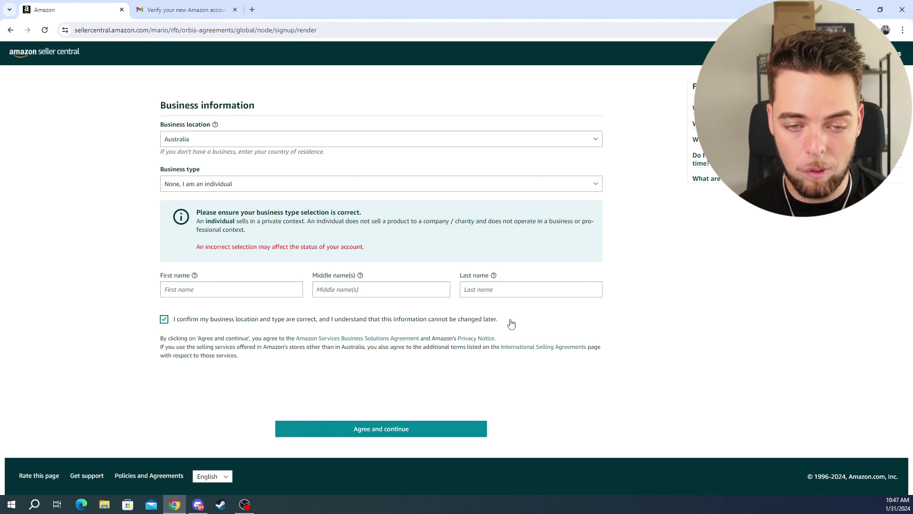
click(412, 430)
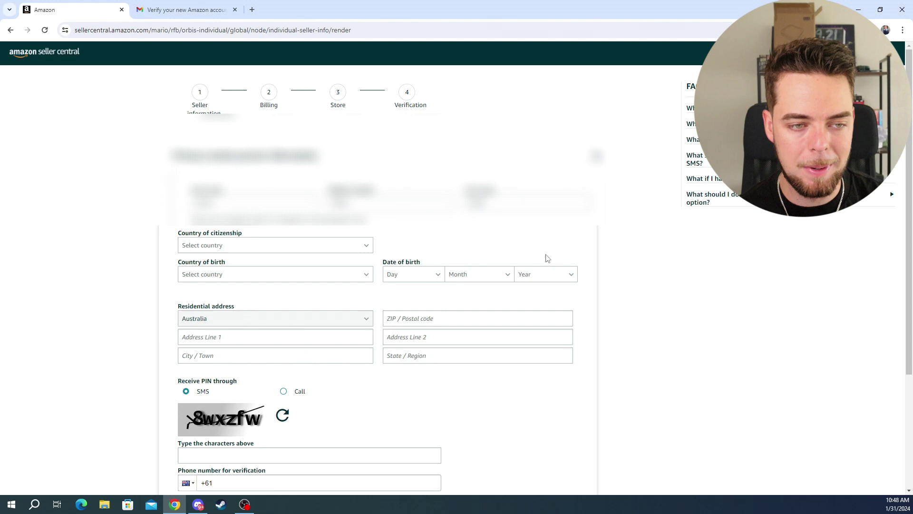
scroll(548, 258, down, 1)
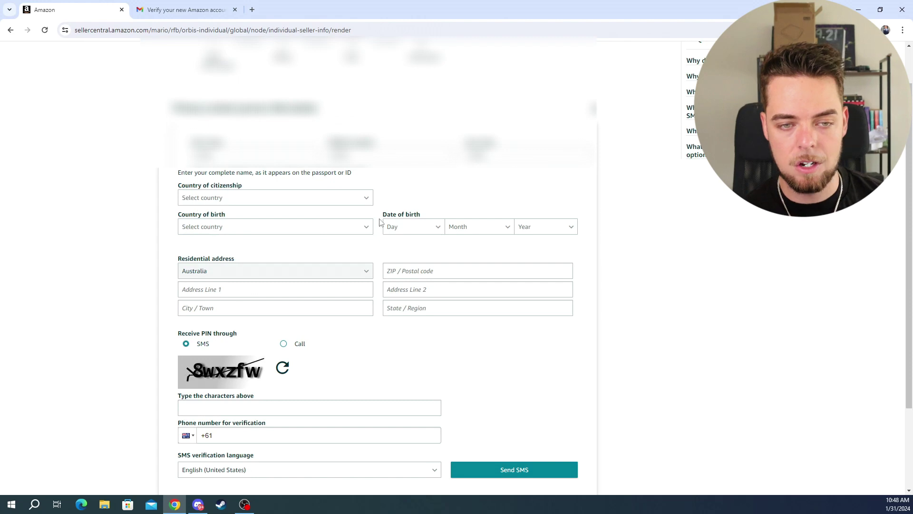
scroll(385, 238, down, 2)
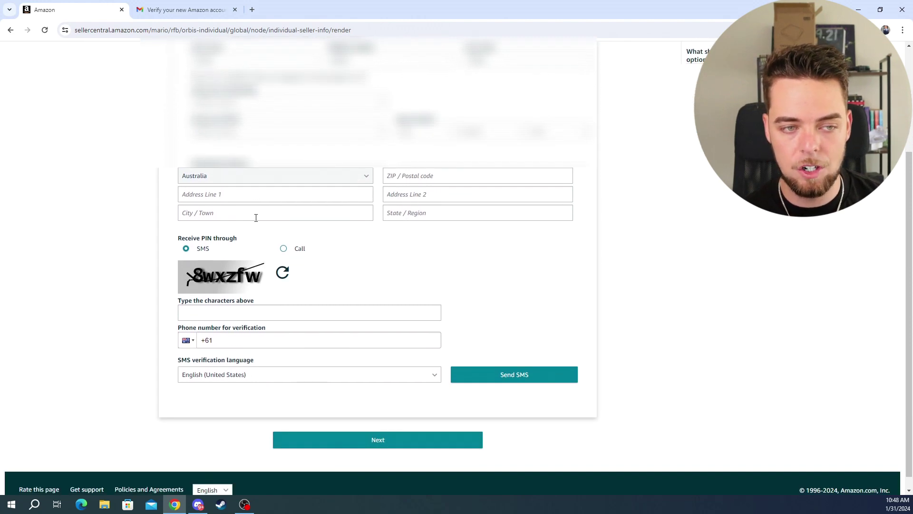
scroll(169, 251, down, 1)
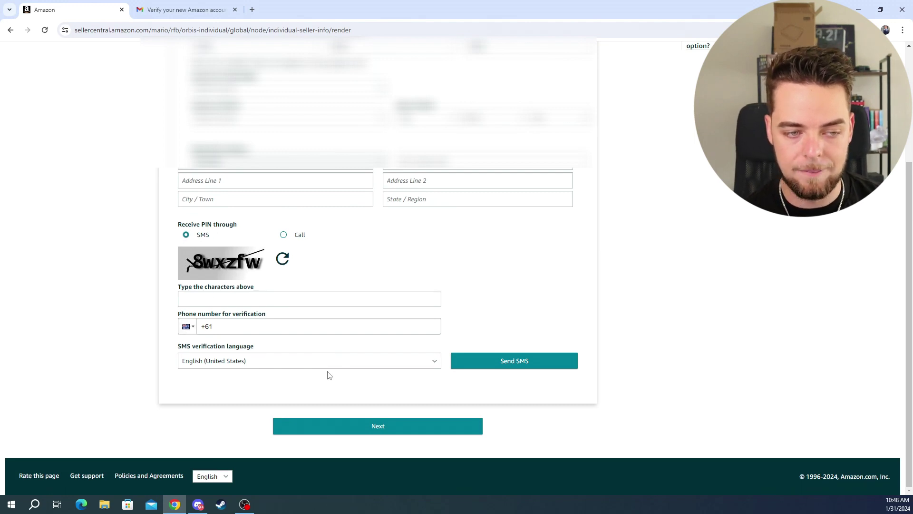
click(426, 364)
click(541, 342)
scroll(539, 342, up, 1)
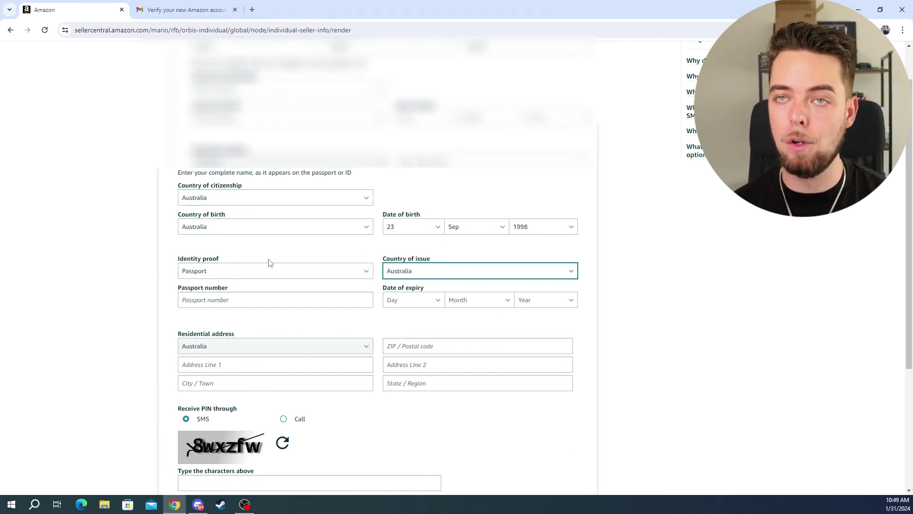
Select Driver's License as identity proof and open the country-of-issue list.
click(362, 276)
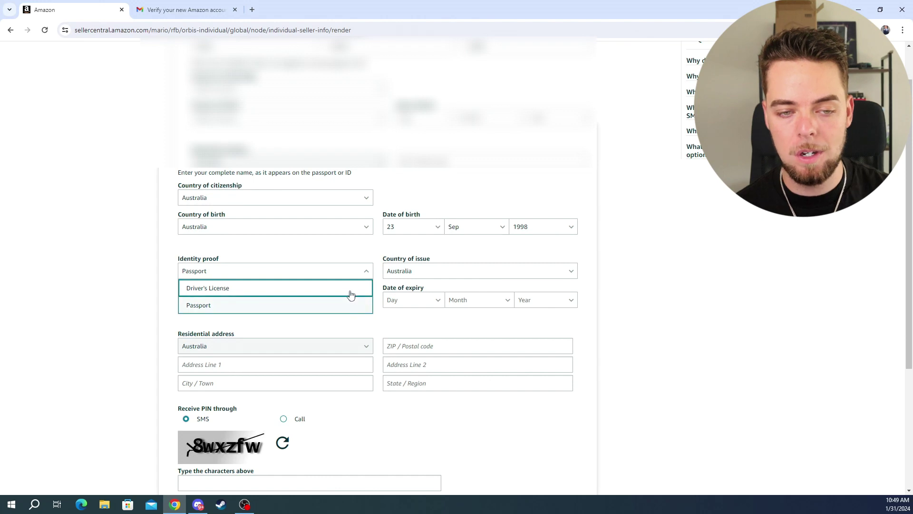
click(335, 288)
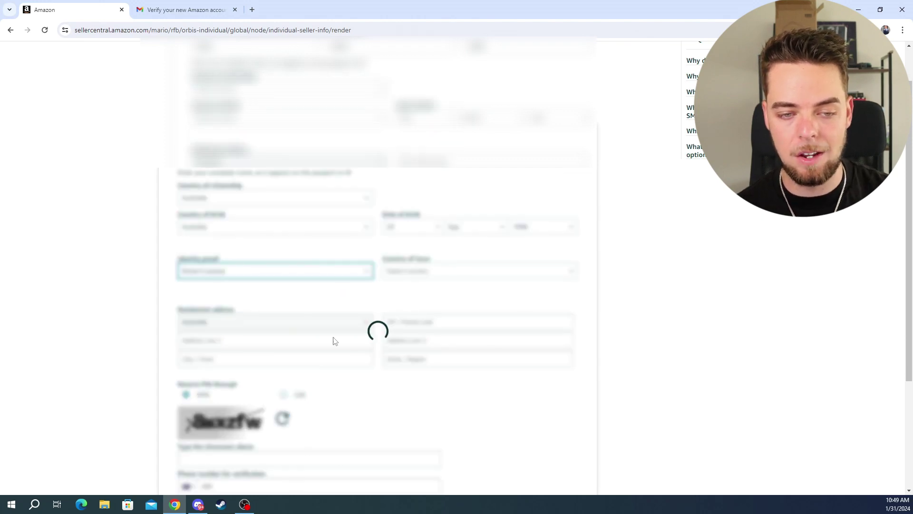
click(418, 280)
click(418, 281)
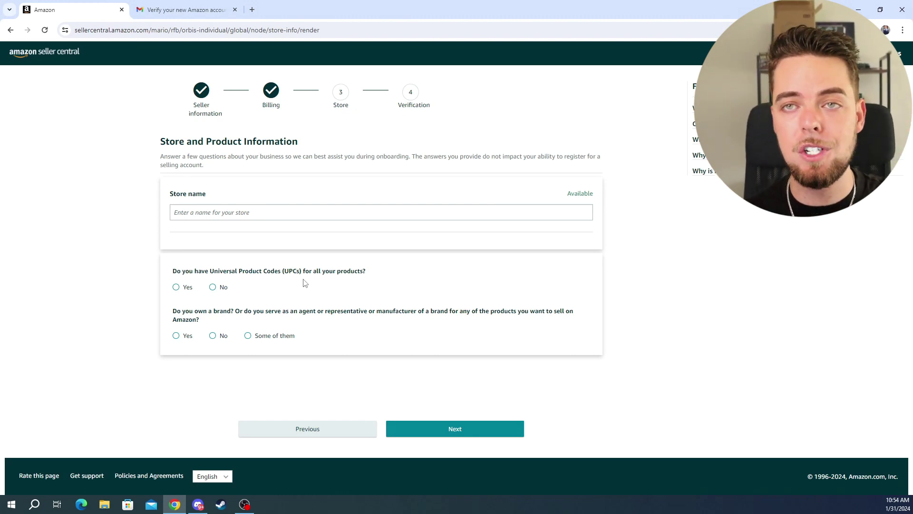
Mark No for having UPCs for all products and No for owning or representing a brand.
click(212, 288)
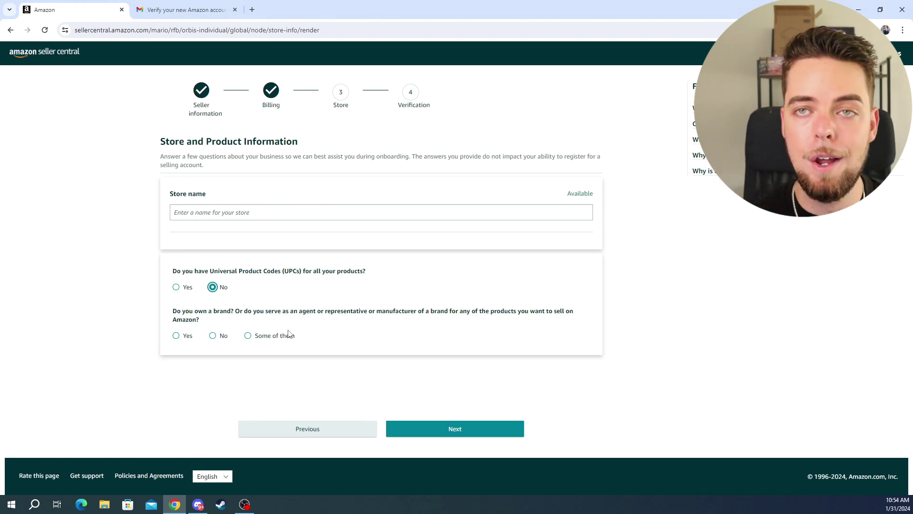
click(213, 336)
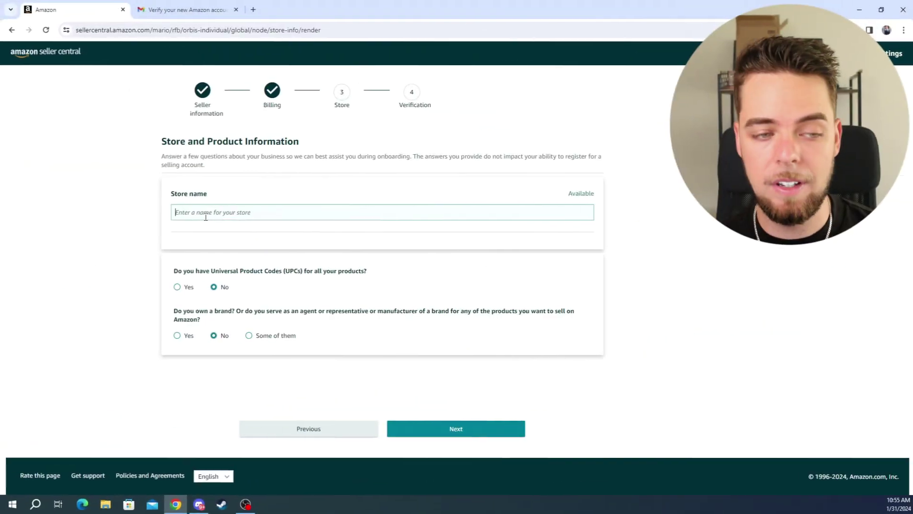
Enter 'white IMPORTING' as the store name and submit the store details.
text(white)
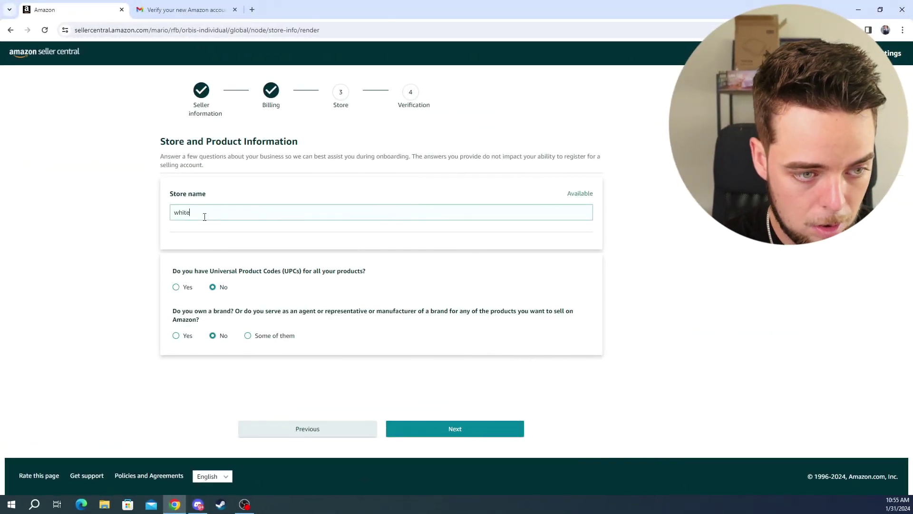
text( IMPORTIN)
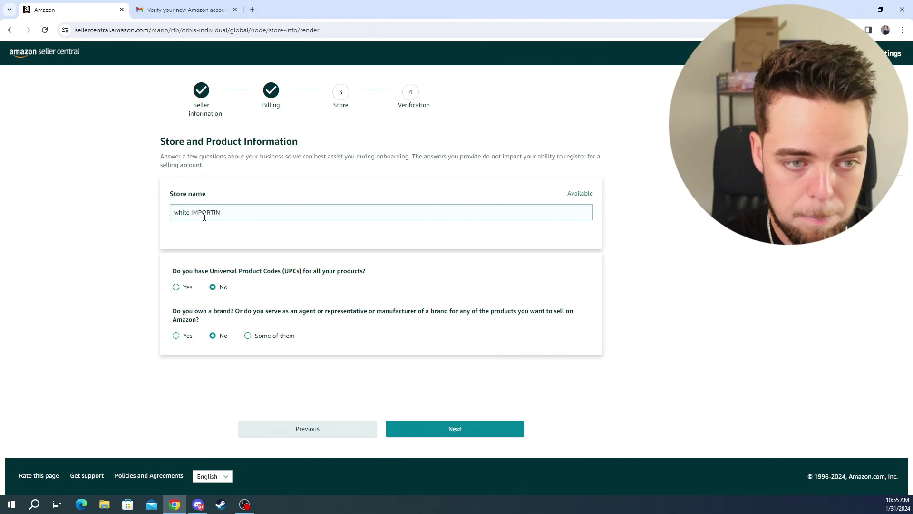
text(G)
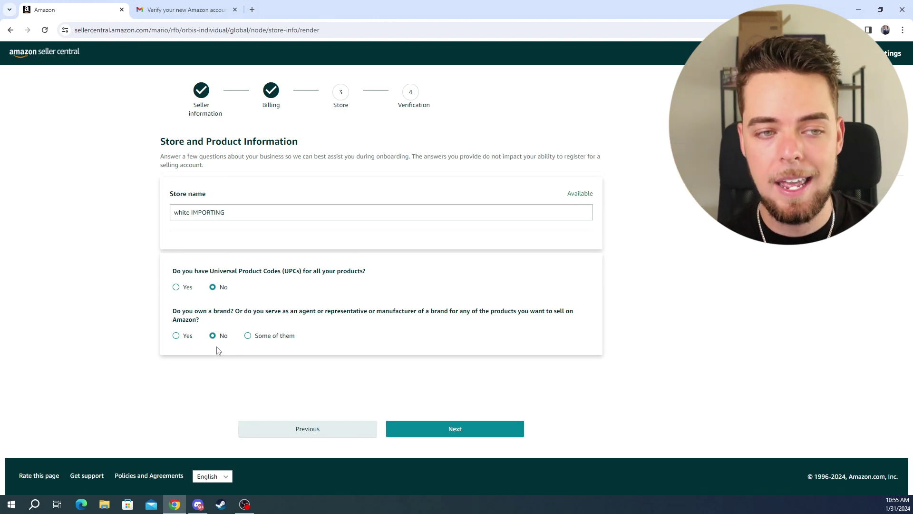
click(469, 433)
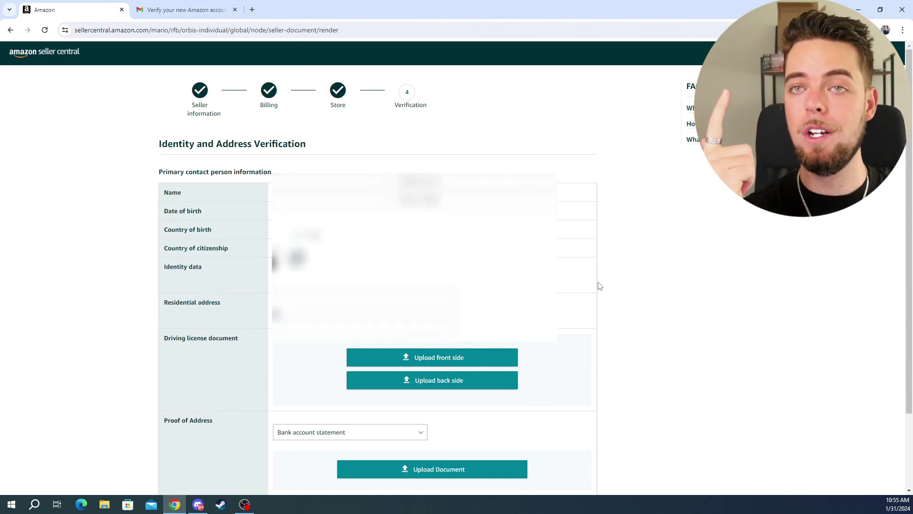
Scroll through the Identity and Address Verification page to review the document requirements.
scroll(600, 286, down, 3)
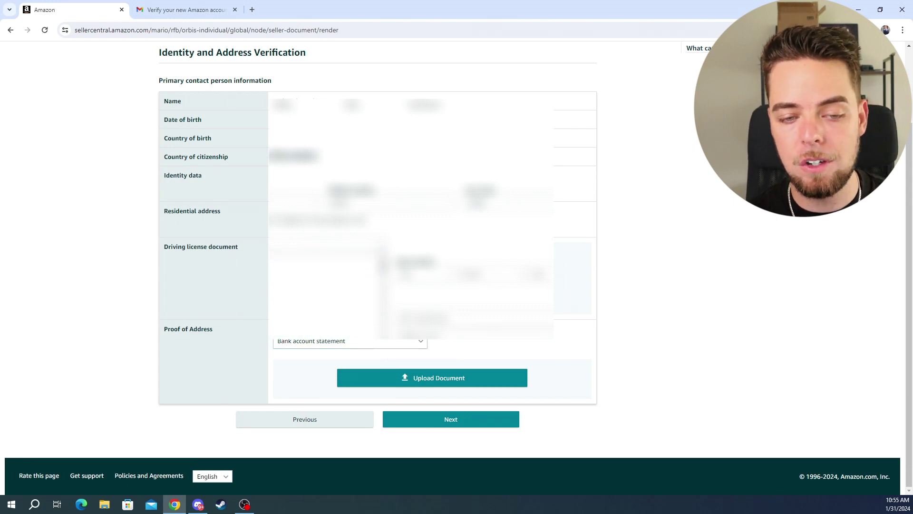
scroll(479, 385, up, 2)
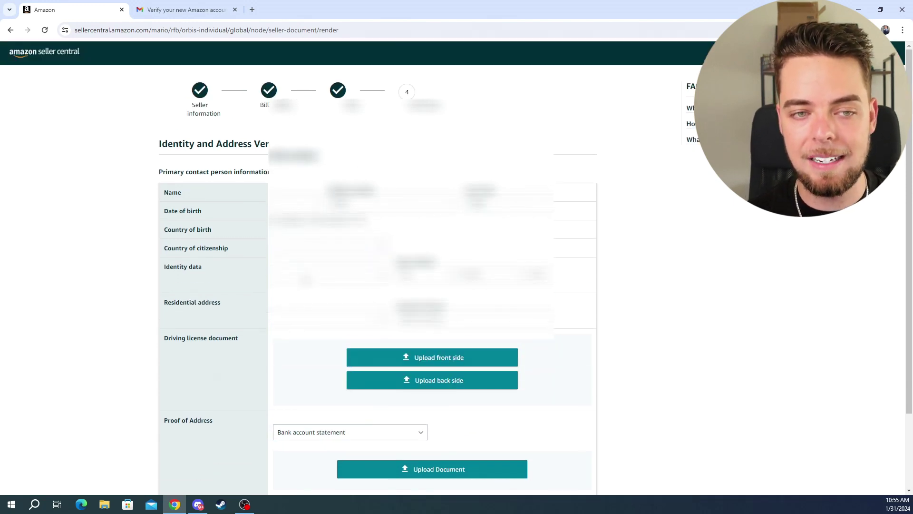
scroll(556, 273, down, 2)
scroll(555, 276, up, 1)
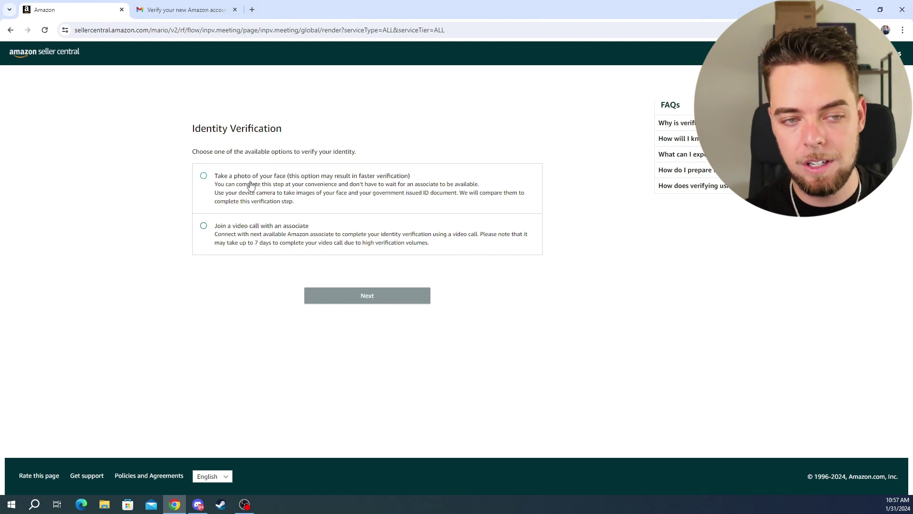
Select 'Take a photo of your face' as the identity verification method.
click(203, 177)
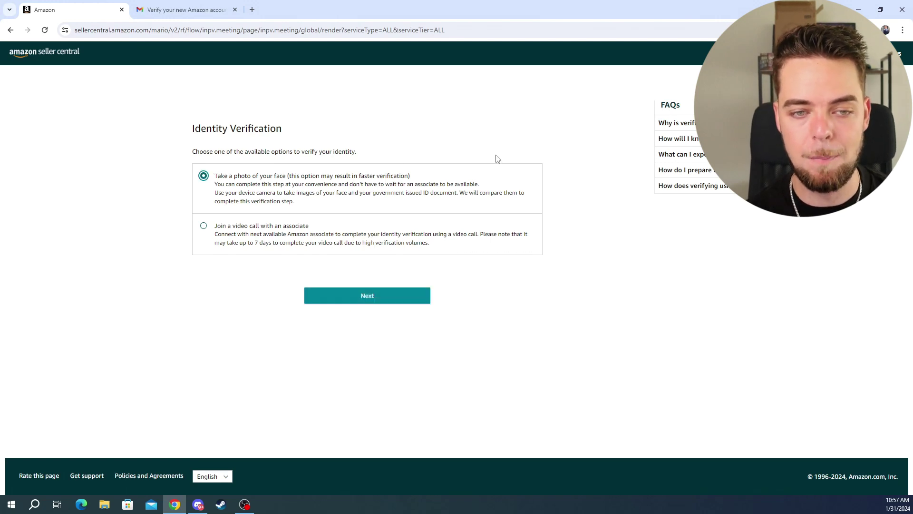